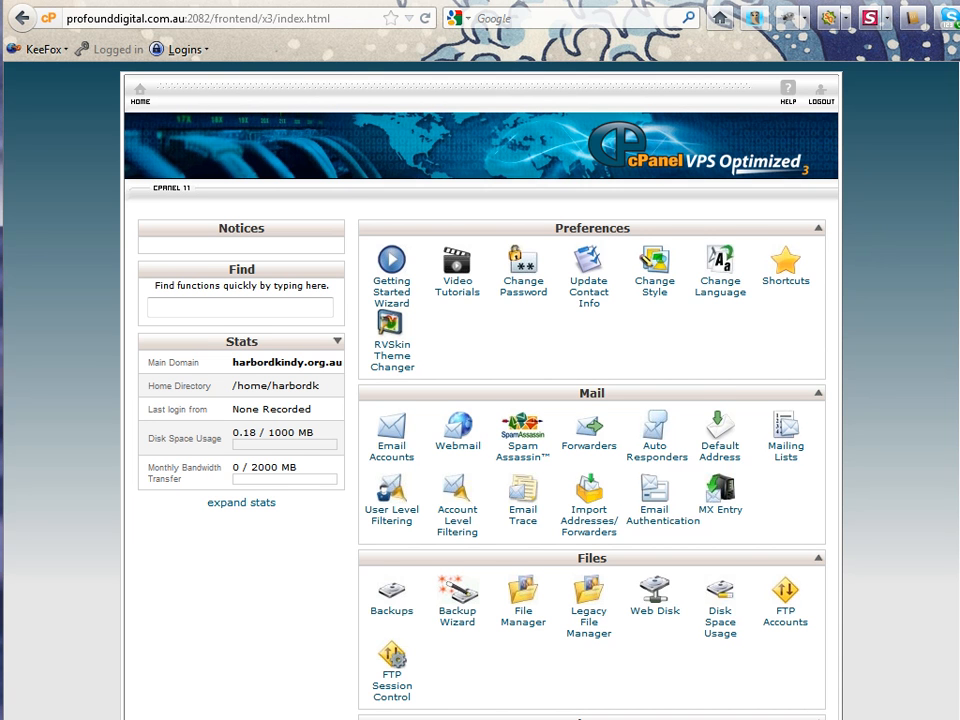
- Scroll down the cPanel home page and open Fantastico De Luxe
scroll(480, 400, "down", 2)
scroll(480, 400, "down", 5)
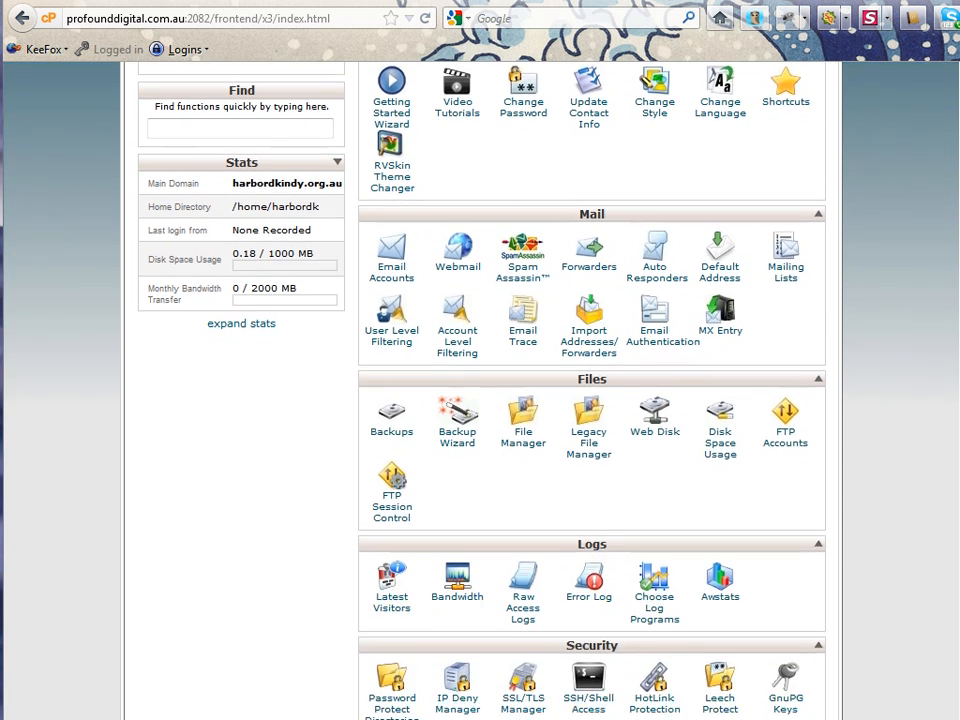
scroll(956, 530, "down", 3)
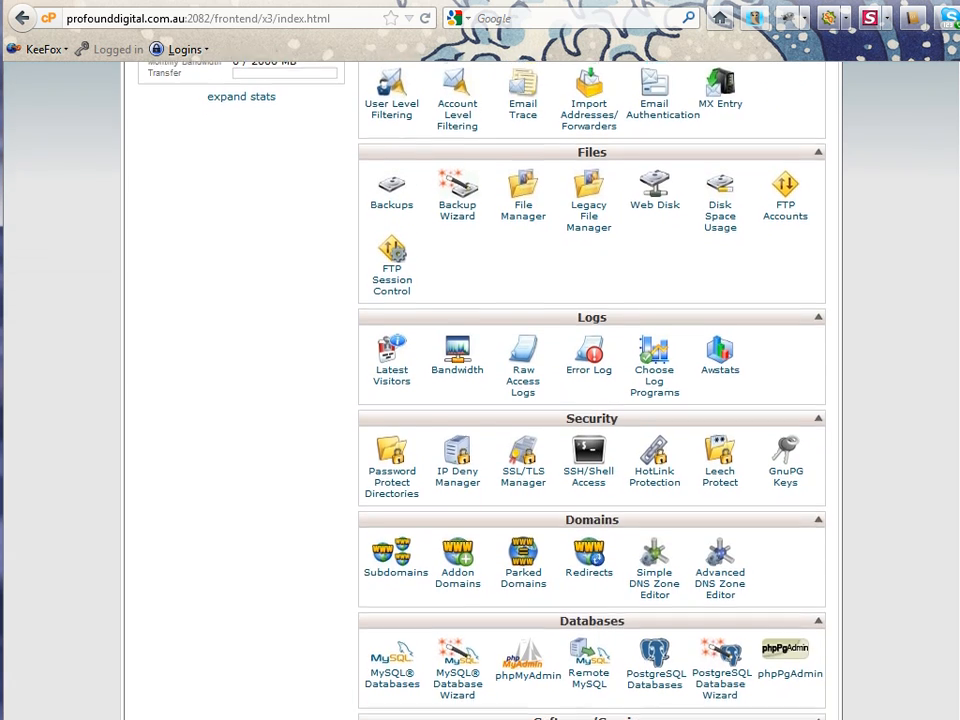
mouse_move(956, 529)
left_mouse_down()
mouse_move(949, 491)
mouse_move(956, 545)
left_mouse_up()
scroll(956, 545, "down", 3)
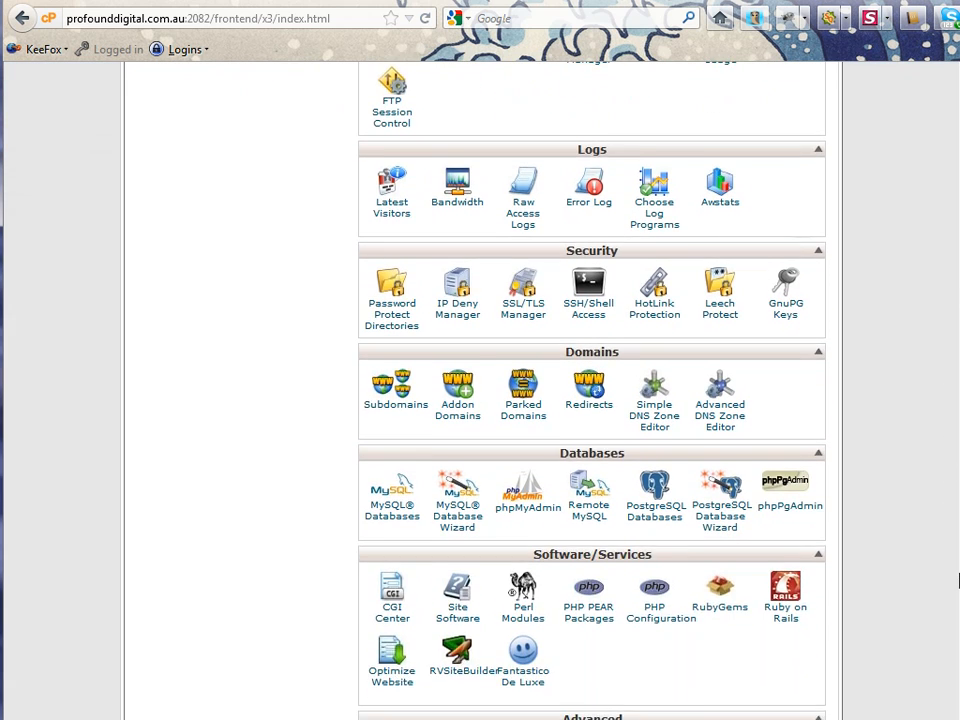
left_click_drag(958, 605, 958, 627)
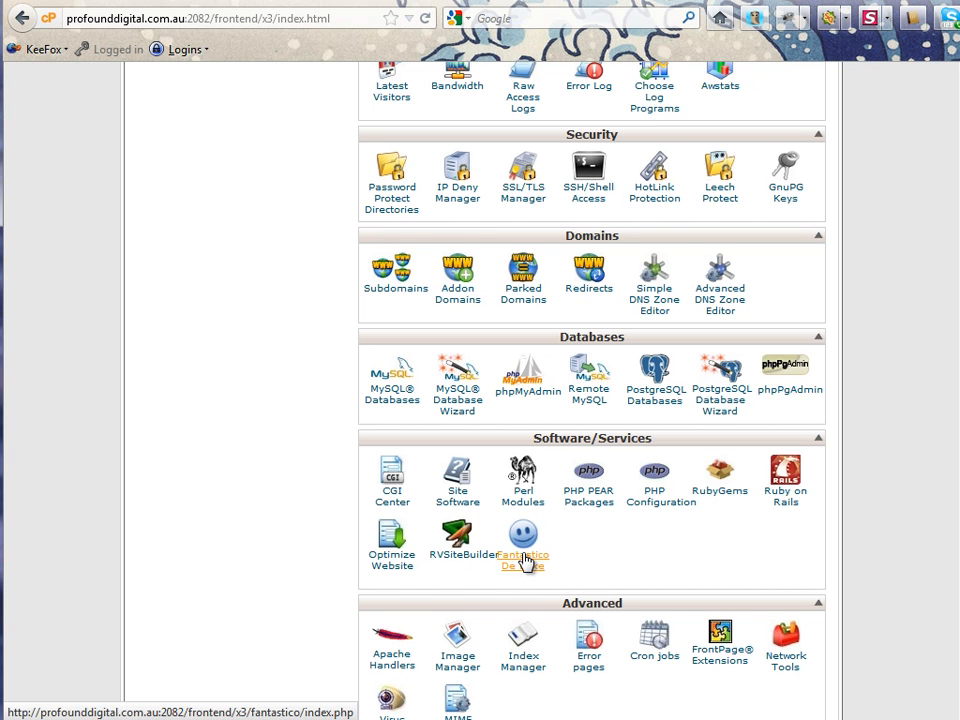
left_click(526, 562)
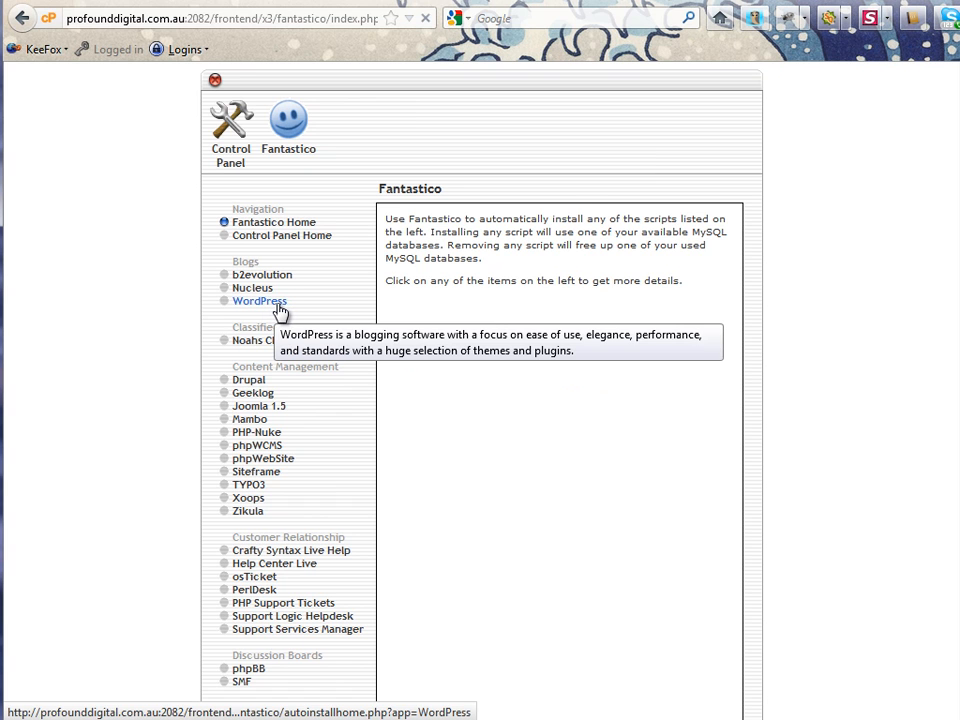
- Choose WordPress under Blogs and start a New Installation for harbordkindy.org.au
left_click(279, 306)
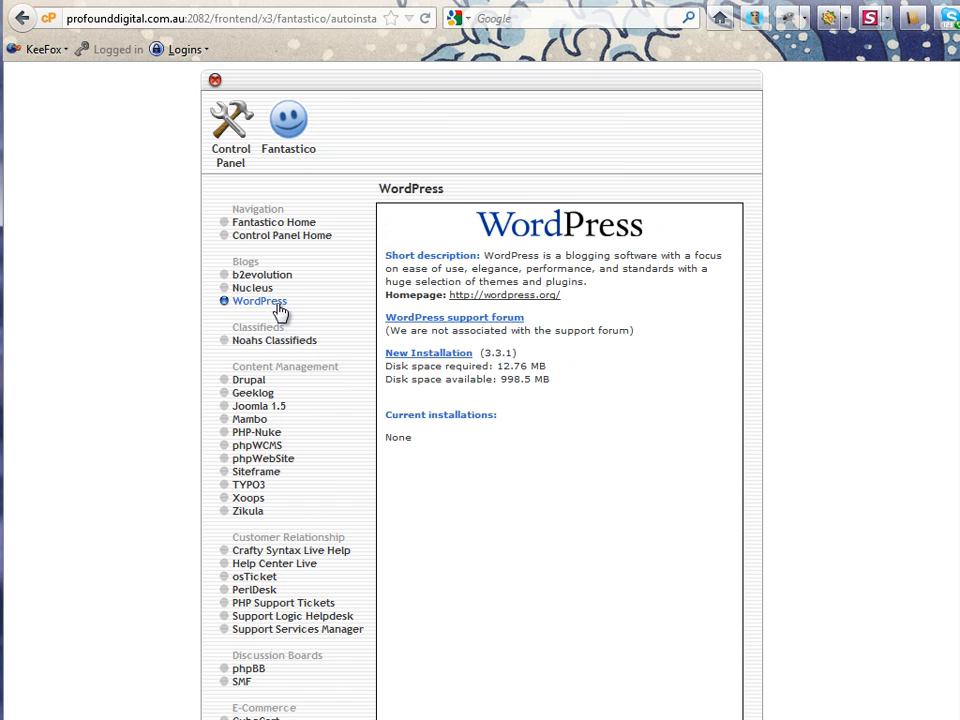
left_click(440, 356)
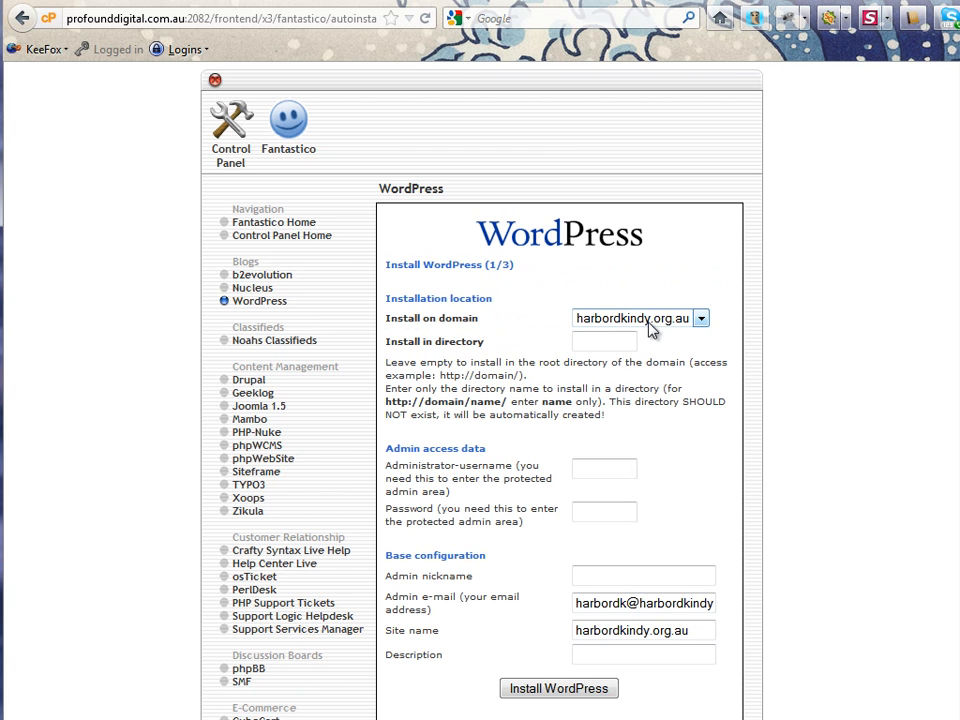
scroll(605, 375, "down", 2)
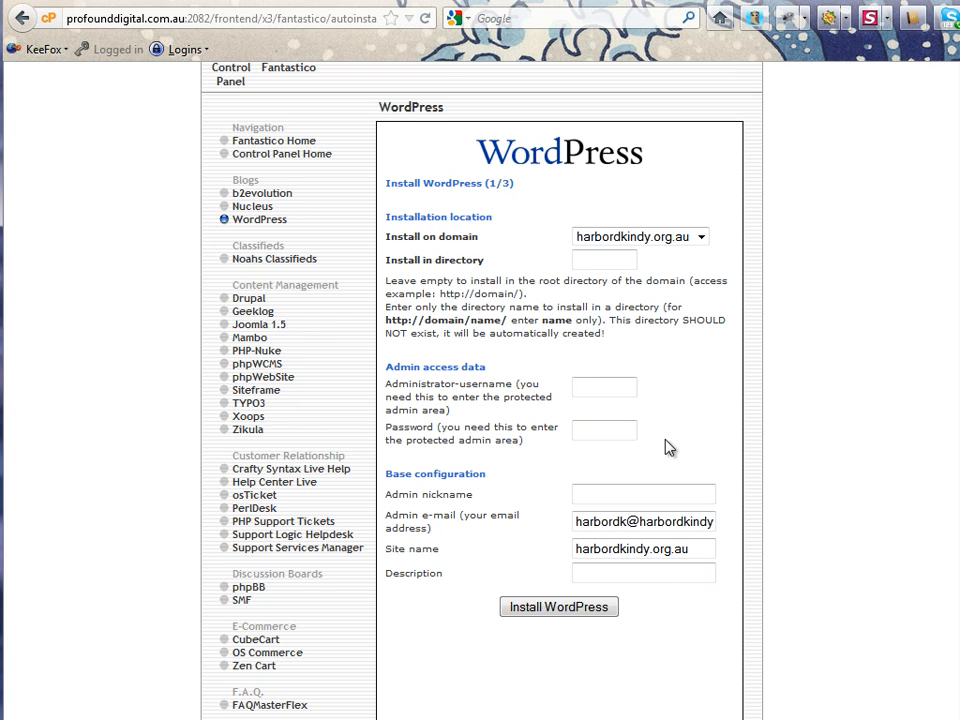
- Enter admin username 'admin' and a password, then replace the admin e-mail address
key("Tab")
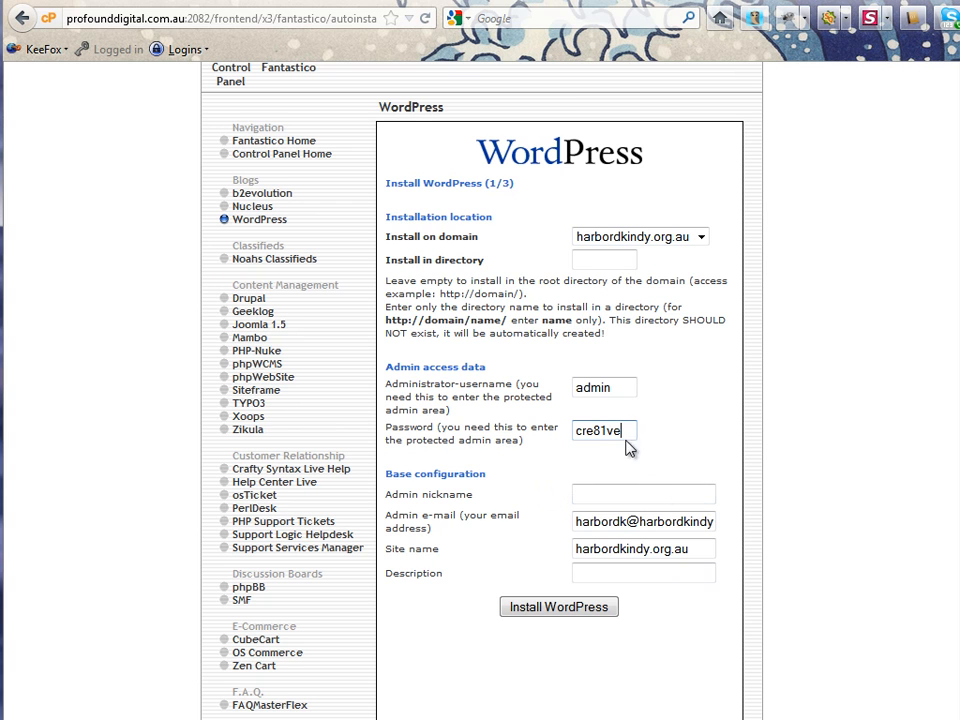
left_click(577, 497)
left_click(597, 521)
triple_click(597, 521)
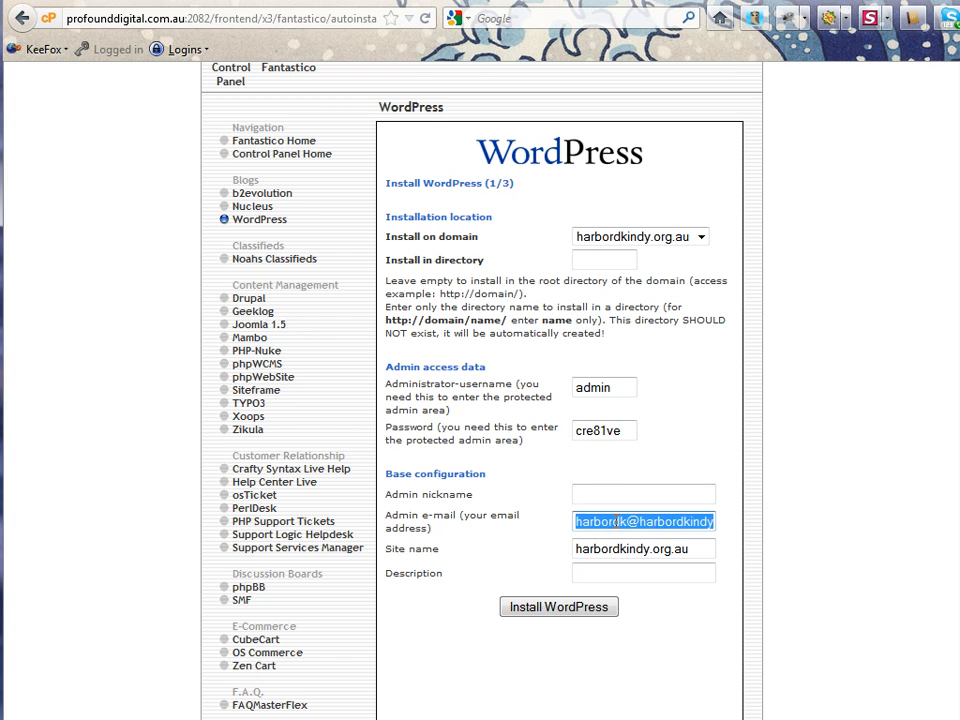
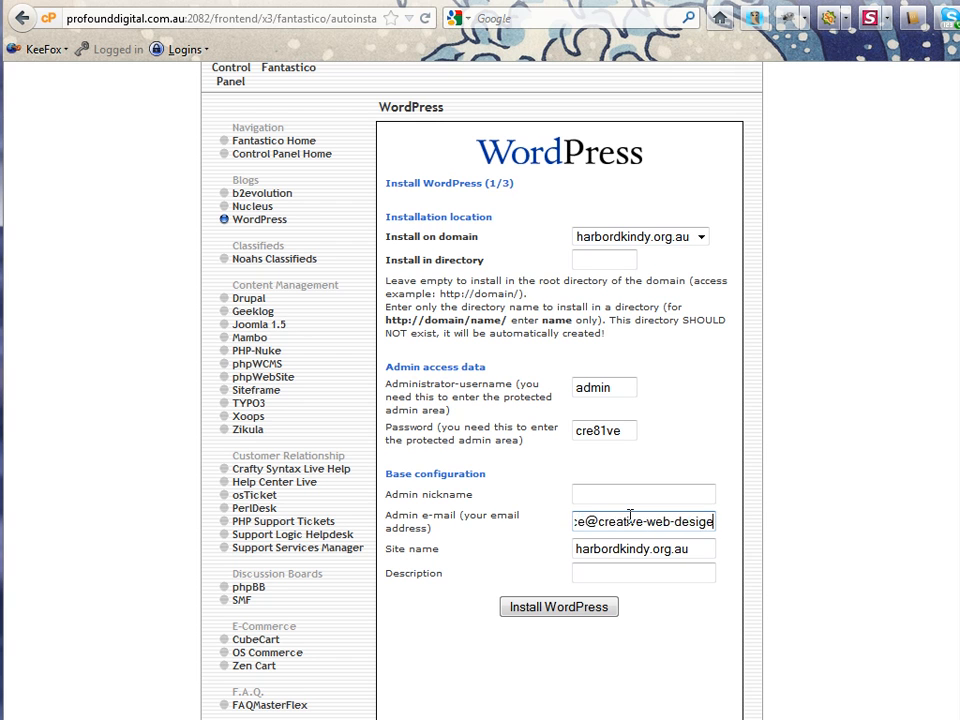
- Trim the site name to 'harbord kindy' and submit the installation form
key("Tab")
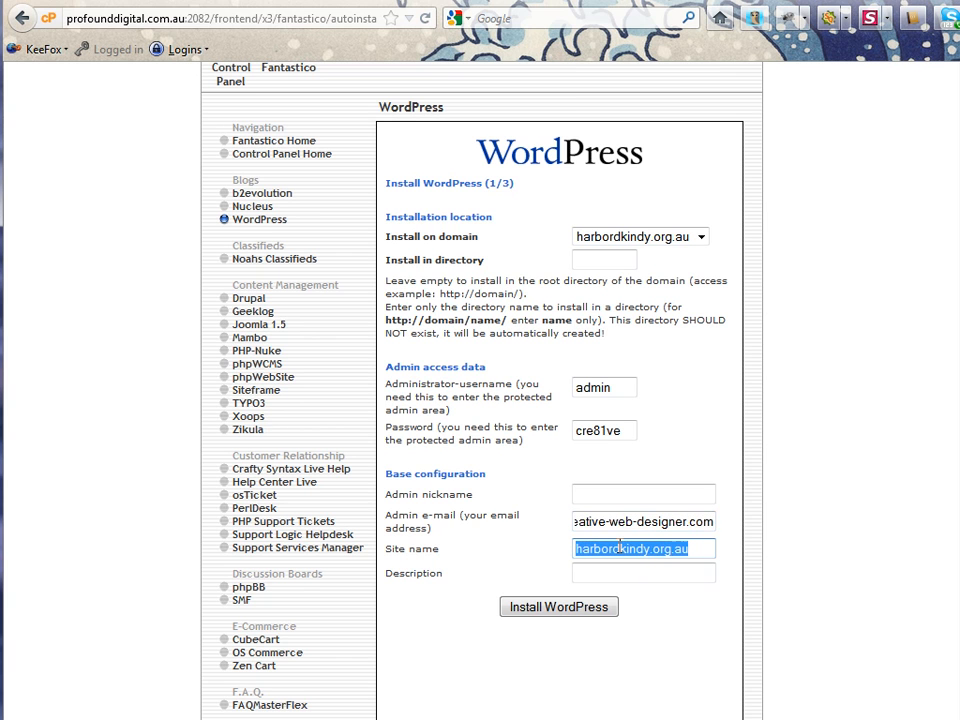
left_click(620, 548)
left_click_drag(653, 548, 709, 549)
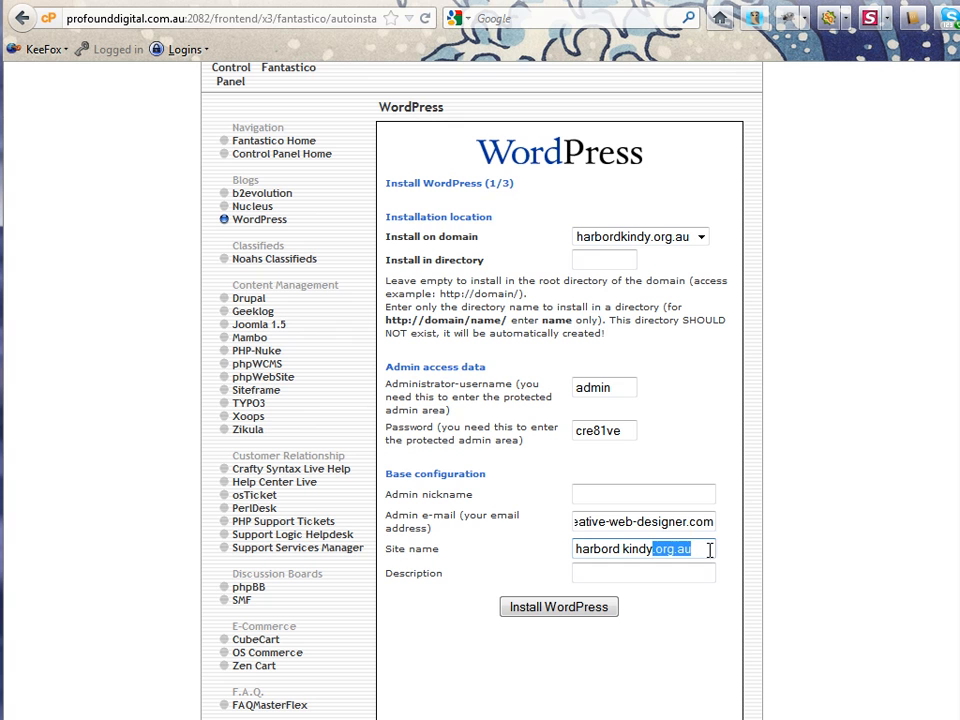
key("BackSpace")
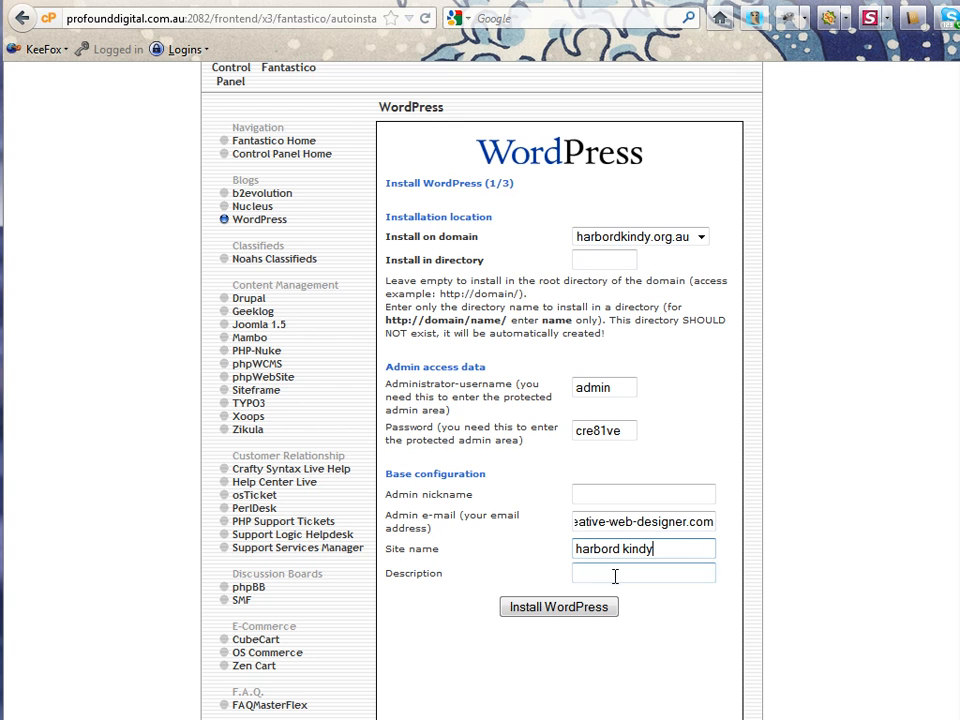
left_click(587, 608)
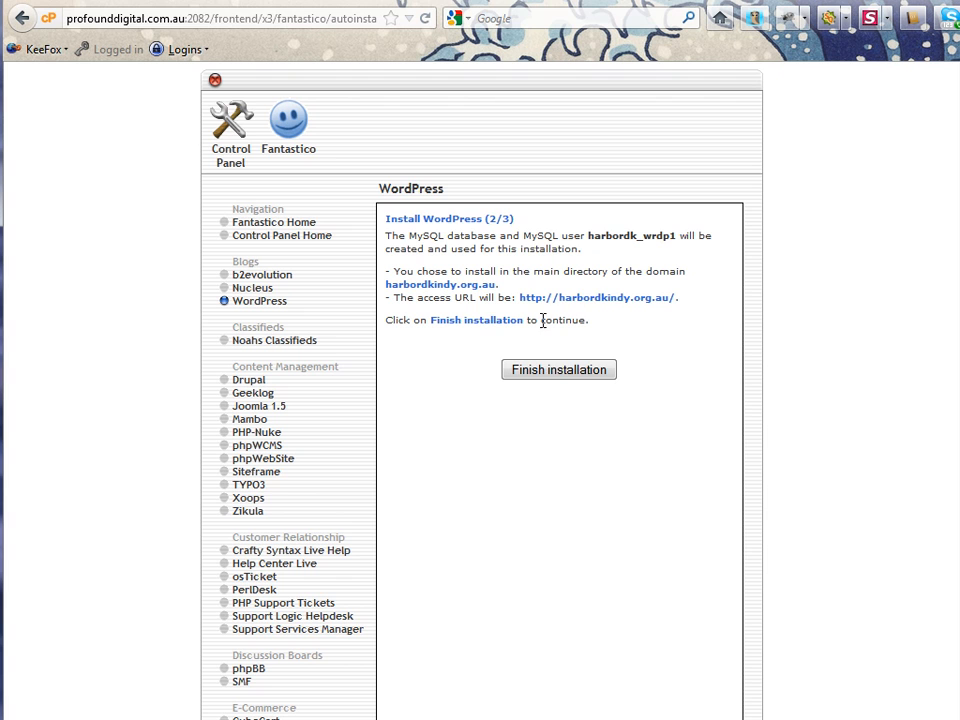
- Finish the WordPress installation to reach the step 3 summary
left_click(560, 372)
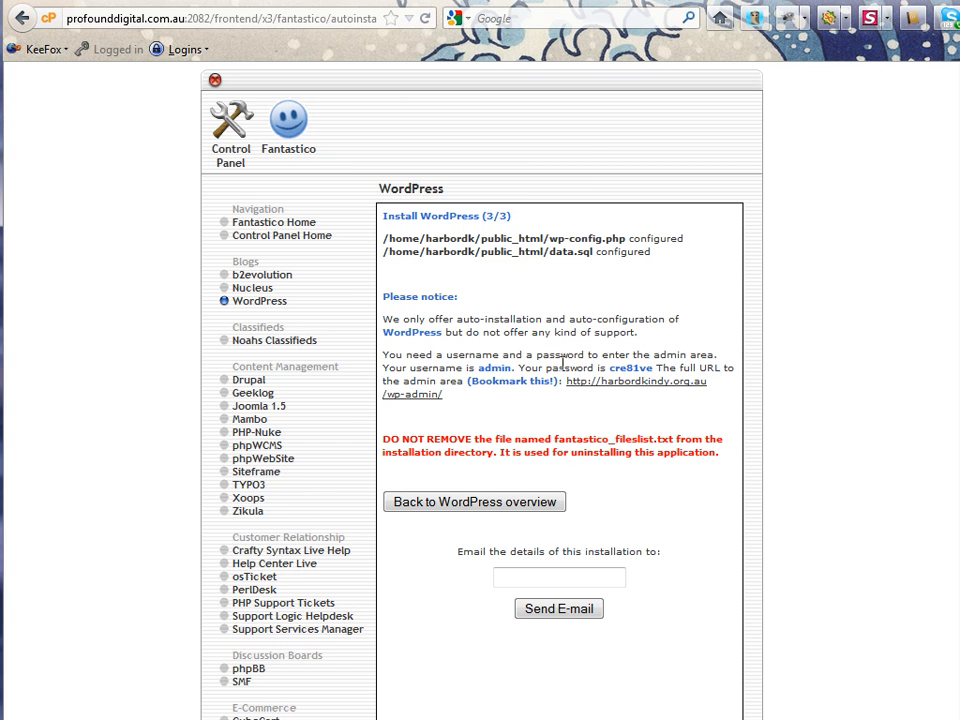
key("ctrl+t")
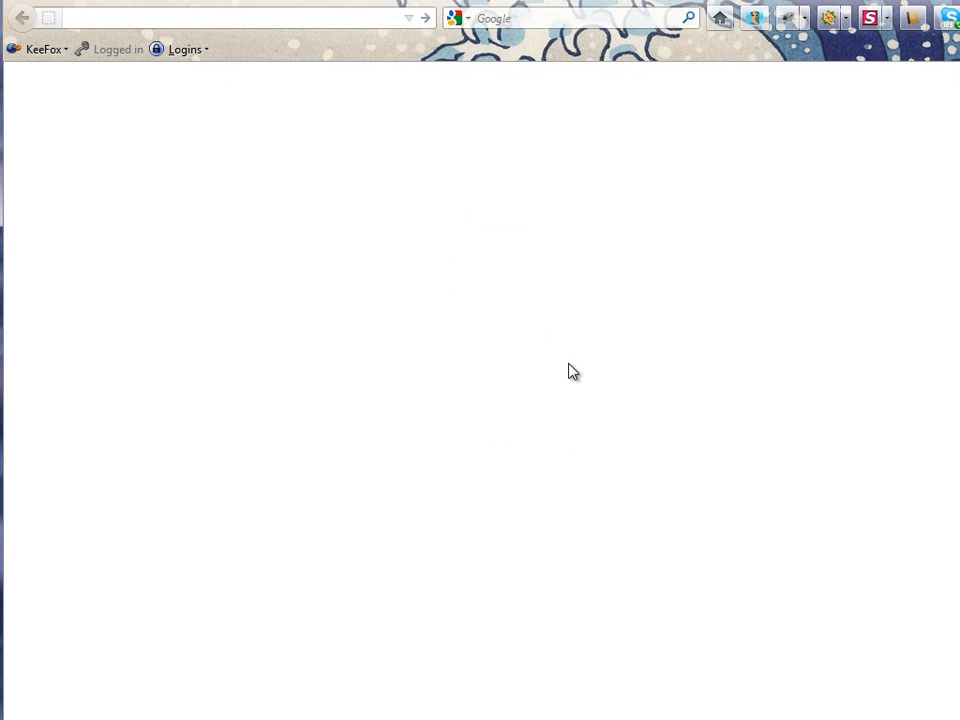
type("profound")
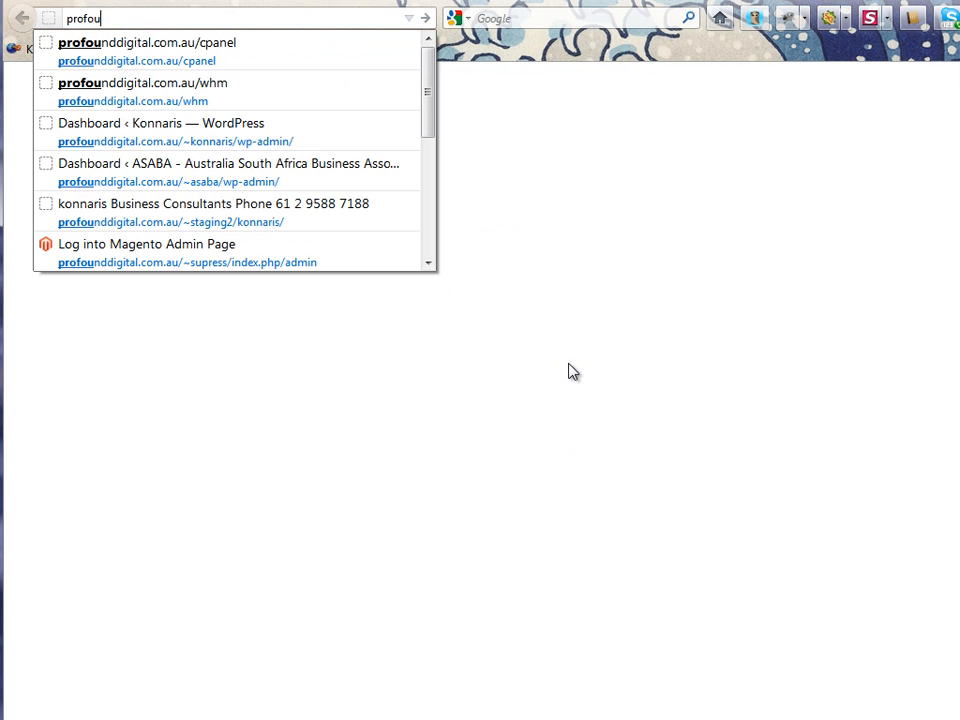
key("Down")
key("BackSpace")
key("BackSpace")
key("BackSpace")
key("BackSpace")
key("BackSpace")
key("BackSpace")
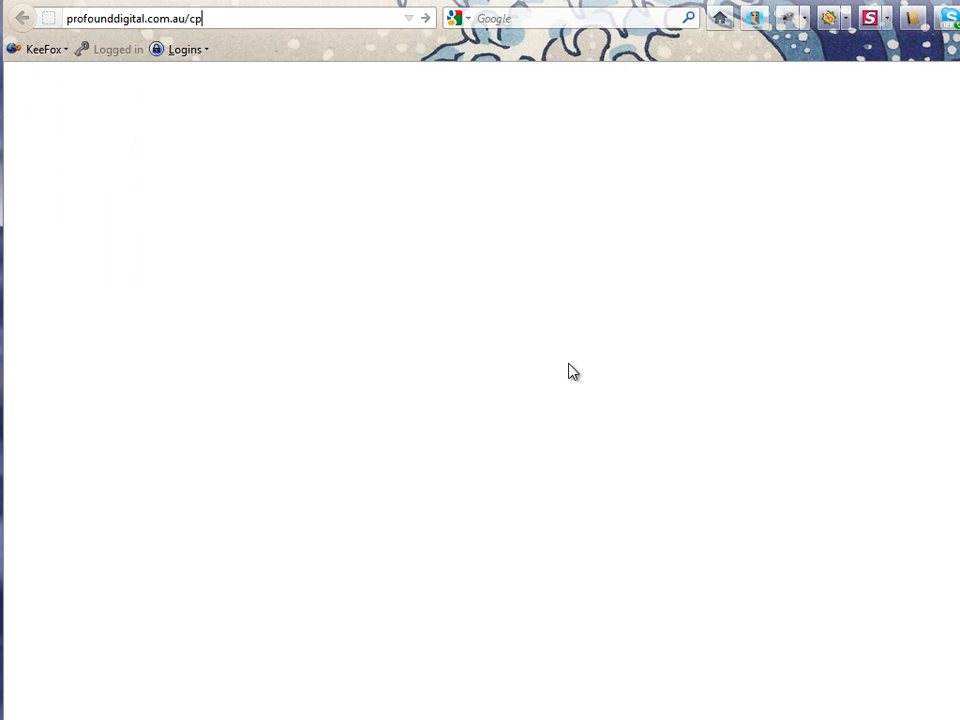
type("~")
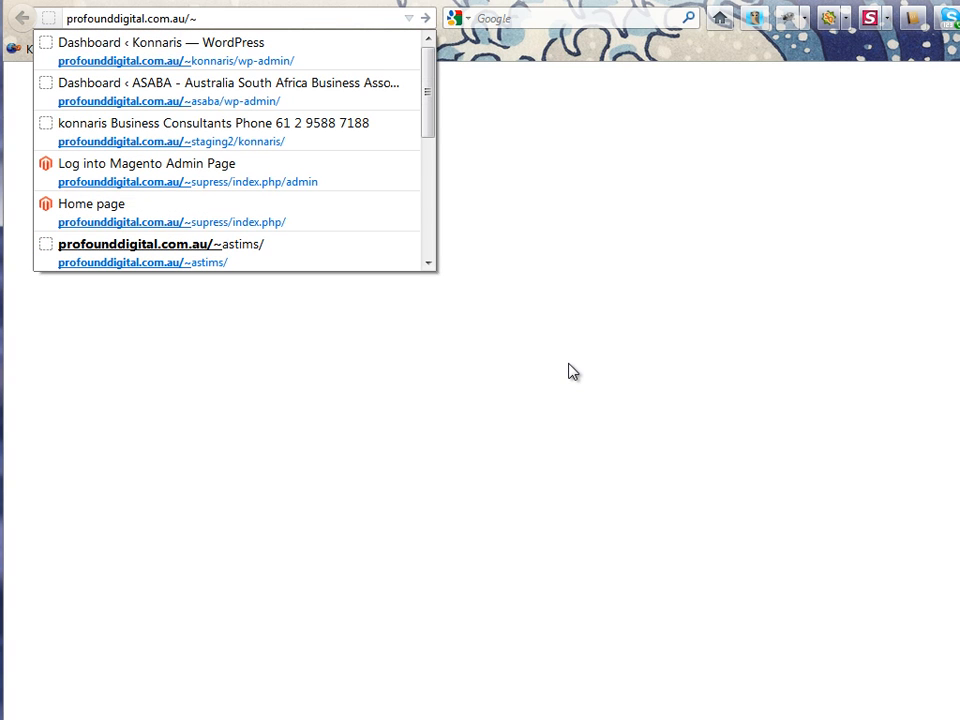
type("h")
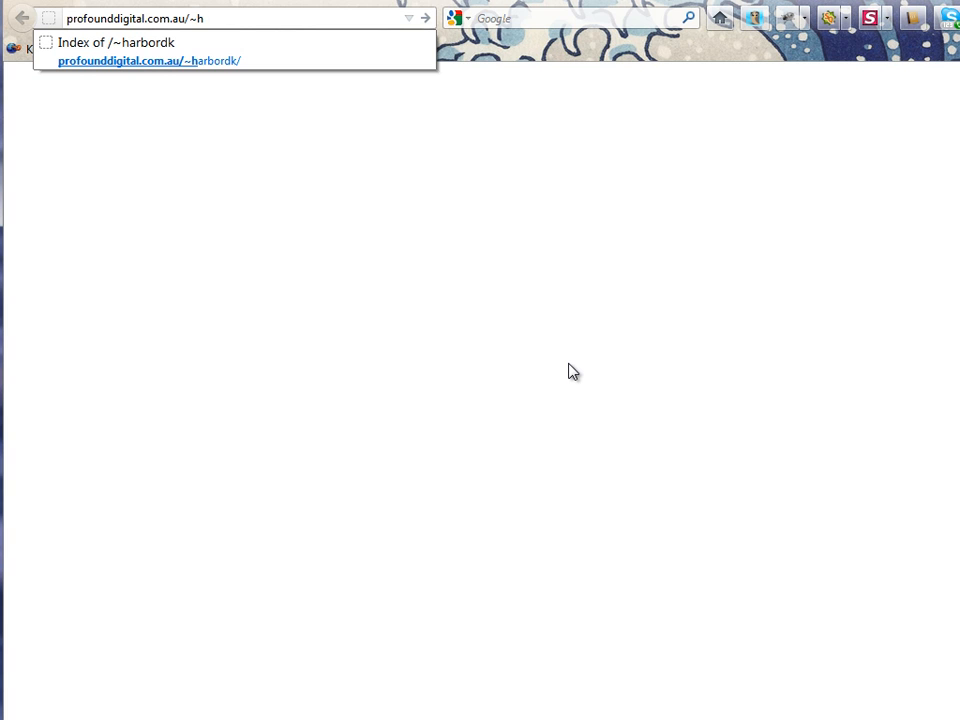
key("Down")
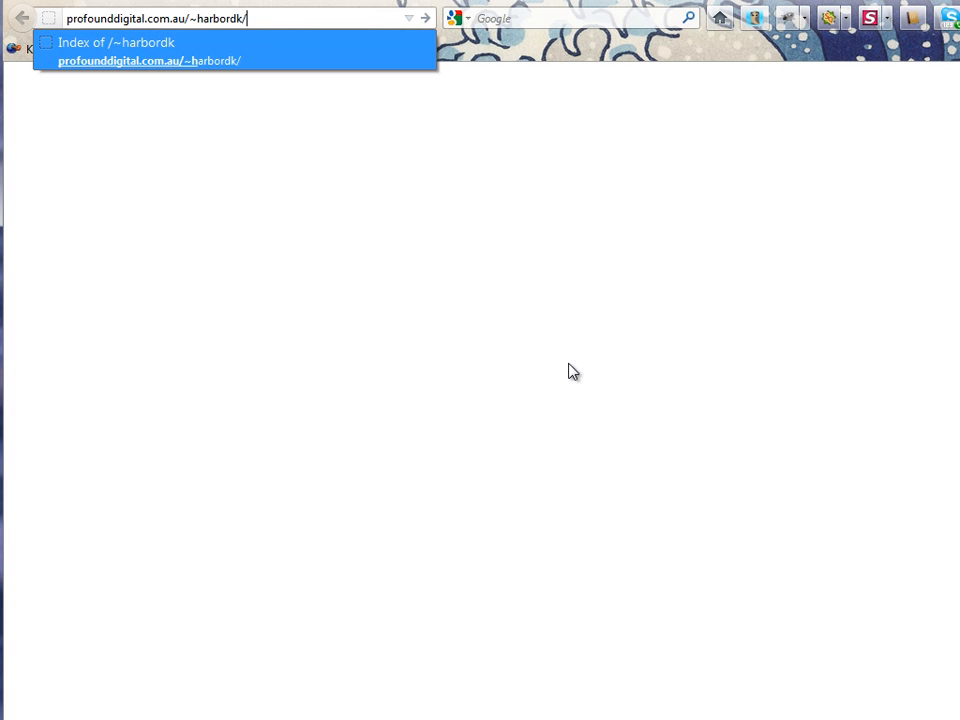
key("ctrl+a")
key("ctrl+c")
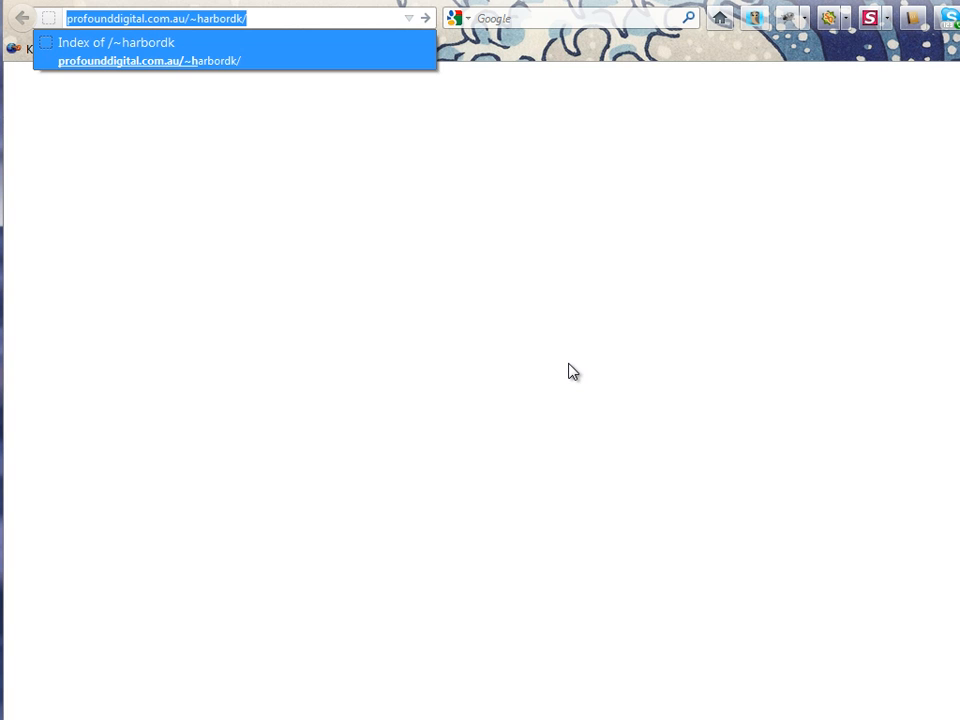
key("Return")
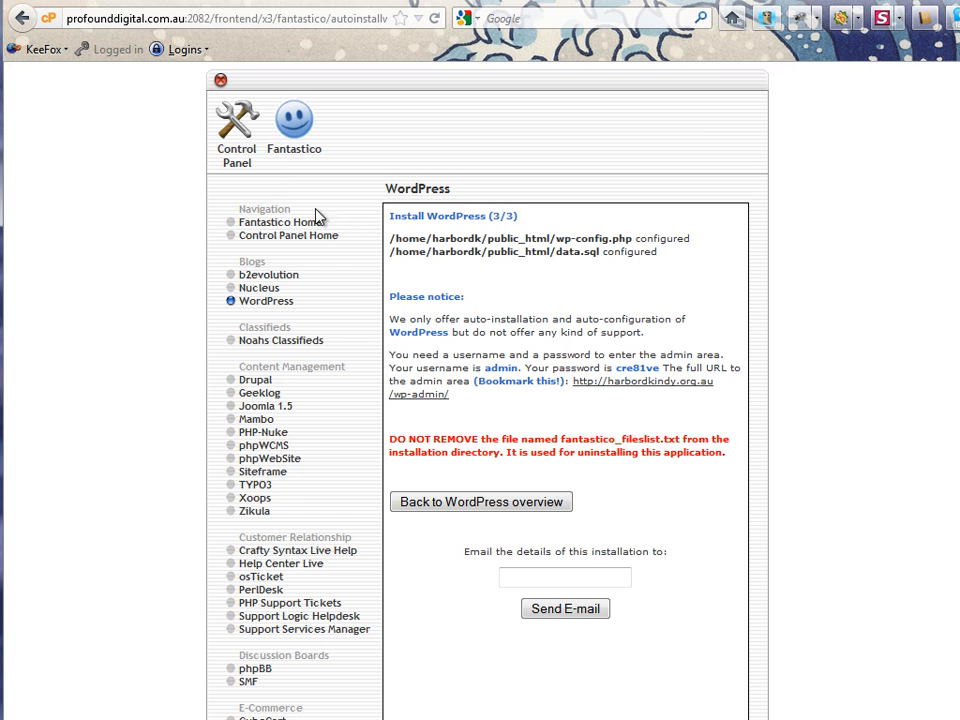
- Return to the cPanel home and launch phpMyAdmin from the Databases section
left_click(236, 125)
scroll(750, 370, "down", 5)
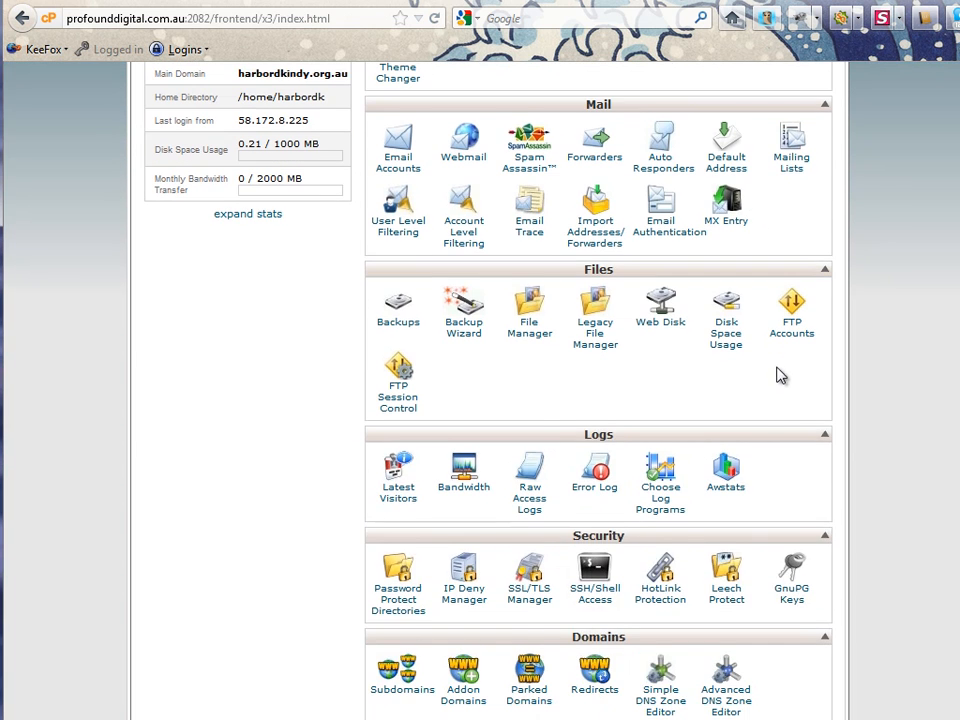
scroll(530, 452, "down", 4)
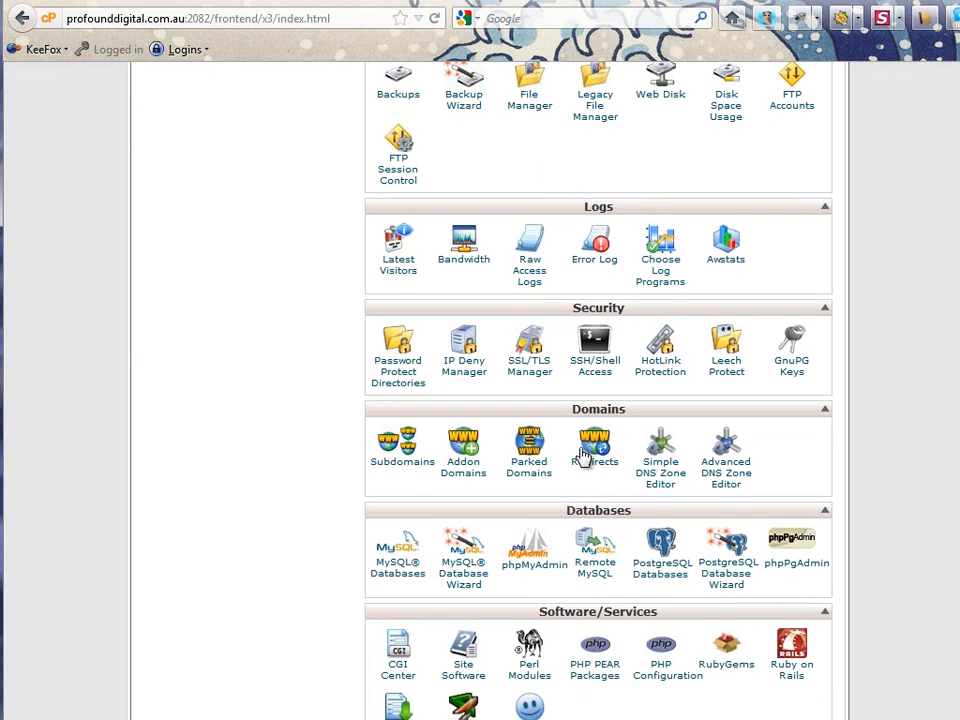
left_click(540, 575)
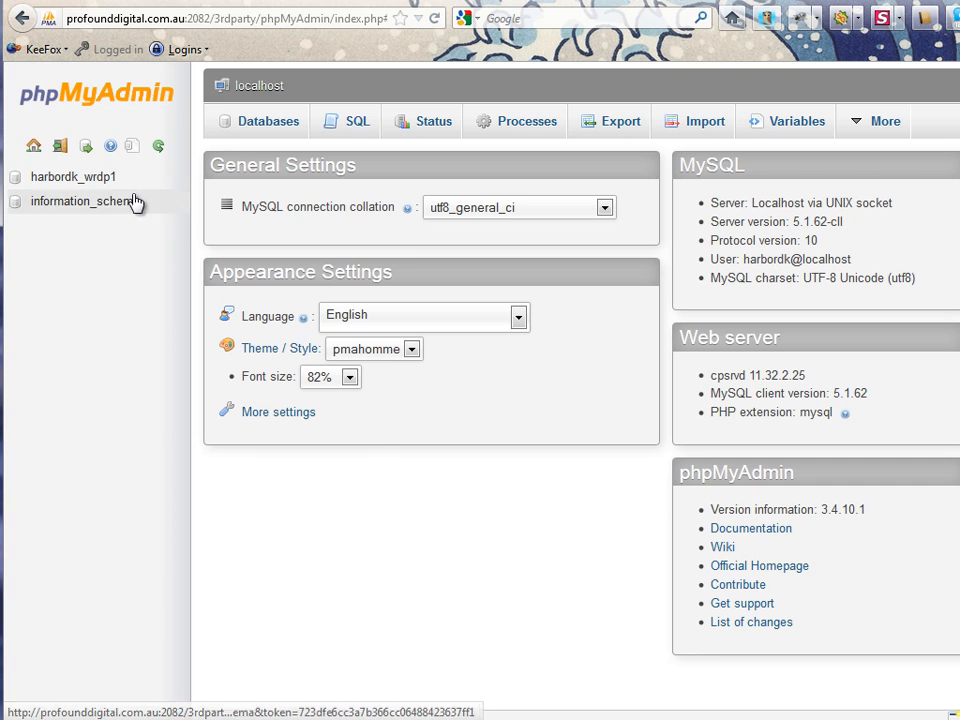
- Browse the wp_options table of harbordk_wrdp1 to find the siteurl row
left_click(82, 184)
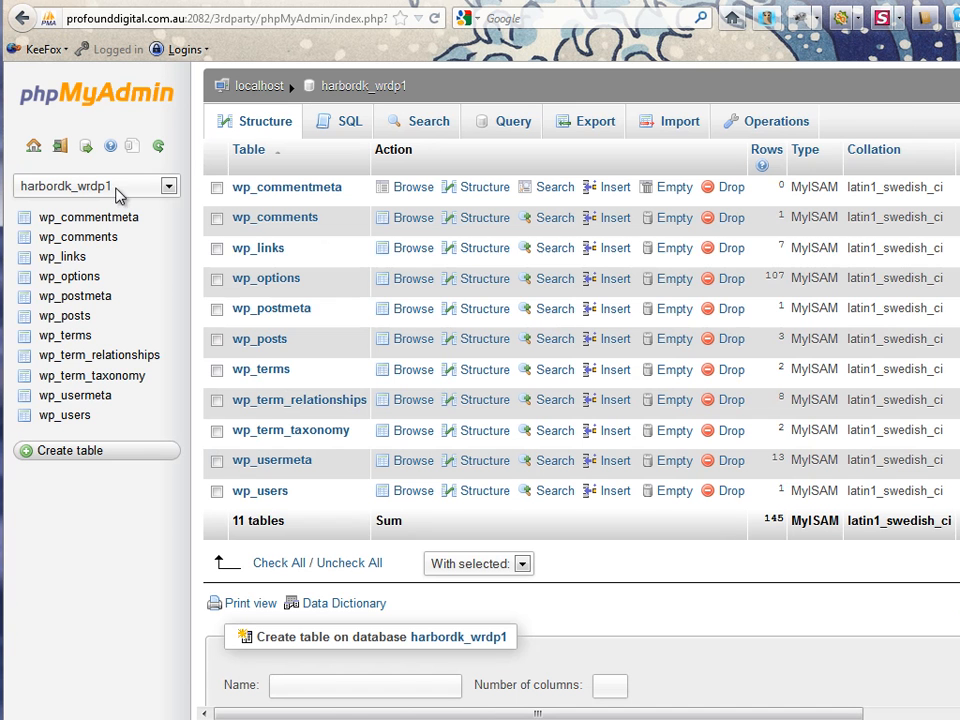
left_click(268, 280)
scroll(560, 380, "down", 2)
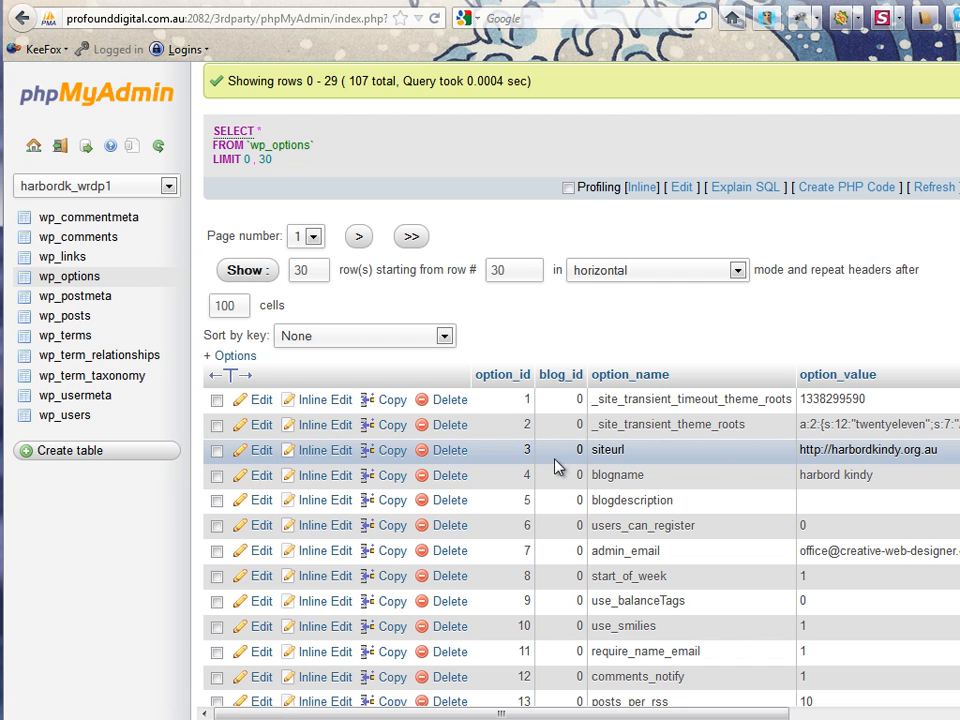
scroll(557, 467, "down", 3)
scroll(707, 553, "up", 4)
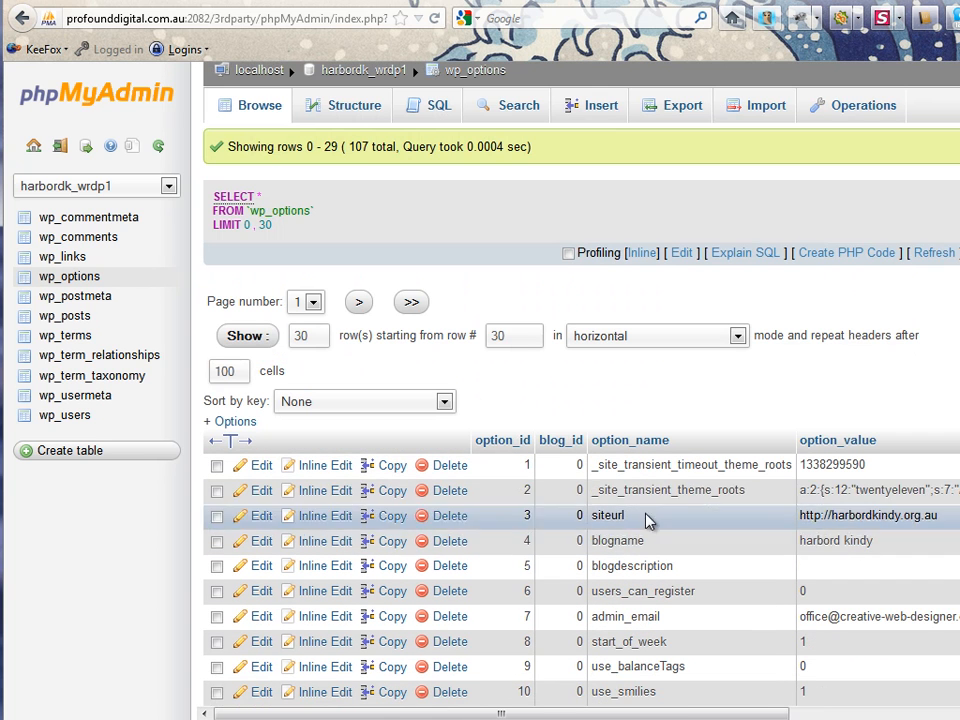
left_click(261, 517)
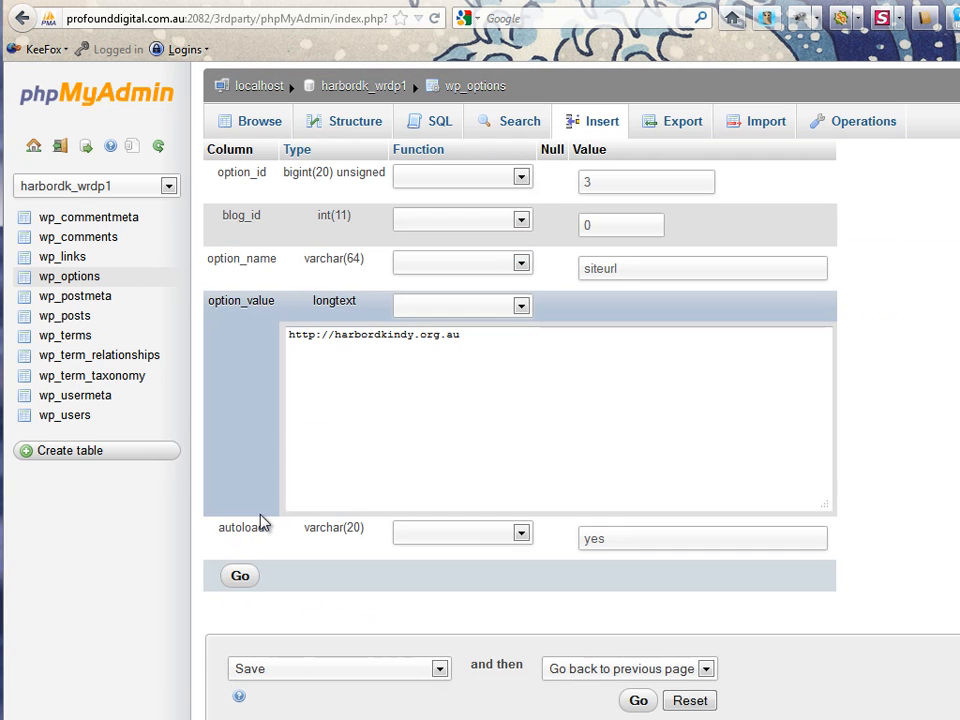
left_click_drag(484, 366, 288, 336)
key("ctrl+v")
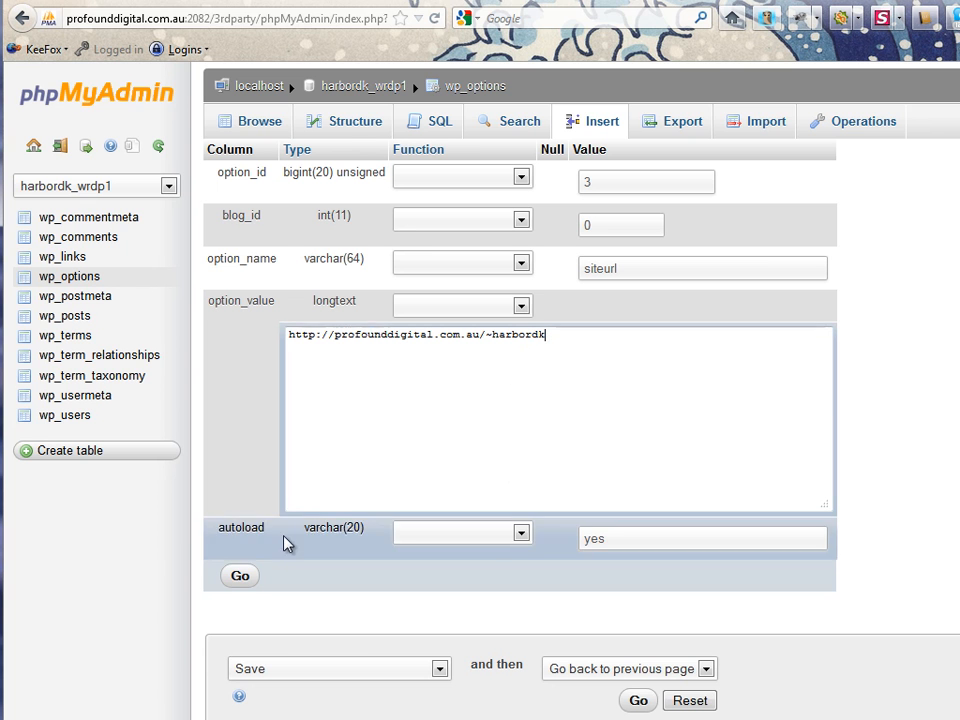
left_click(248, 576)
- On the next page, change the home option_value to the same URL and save
scroll(381, 549, "down", 10)
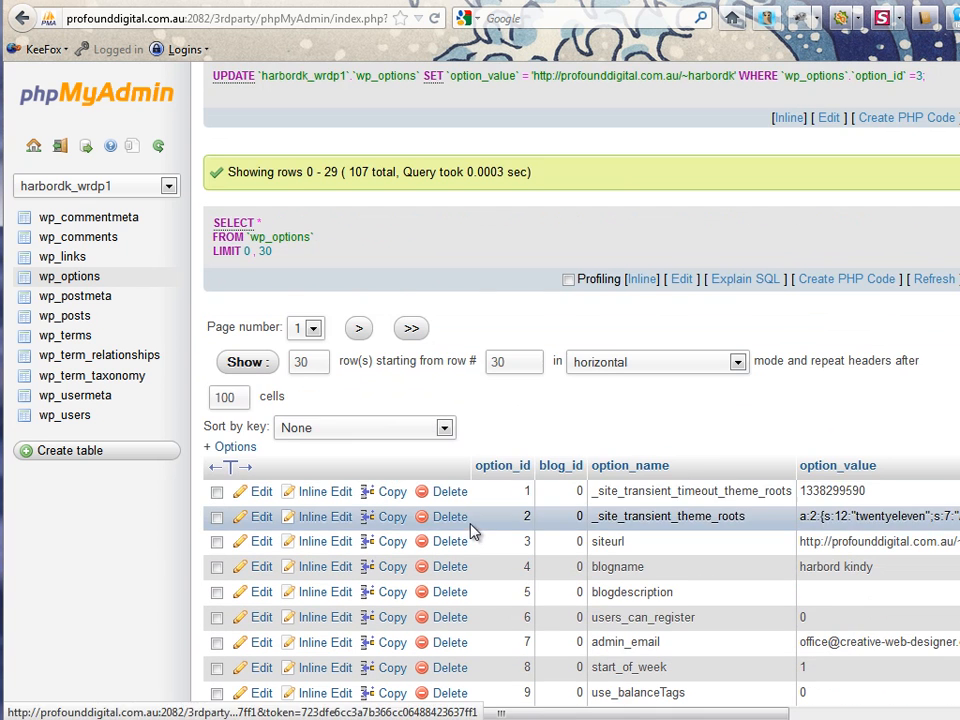
scroll(493, 528, "down", 5)
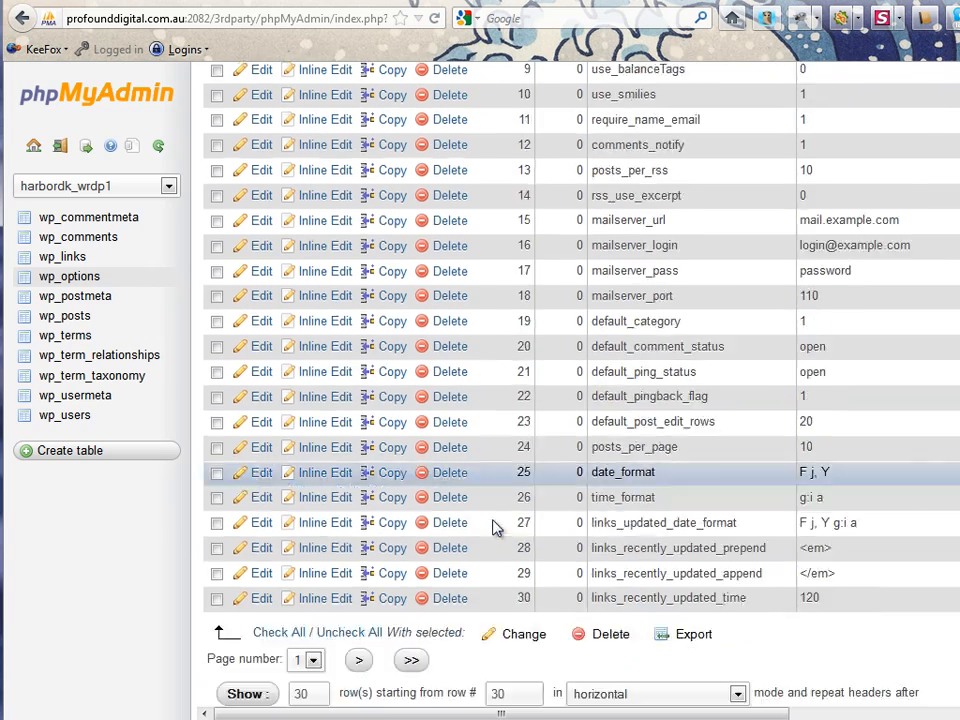
left_click(358, 606)
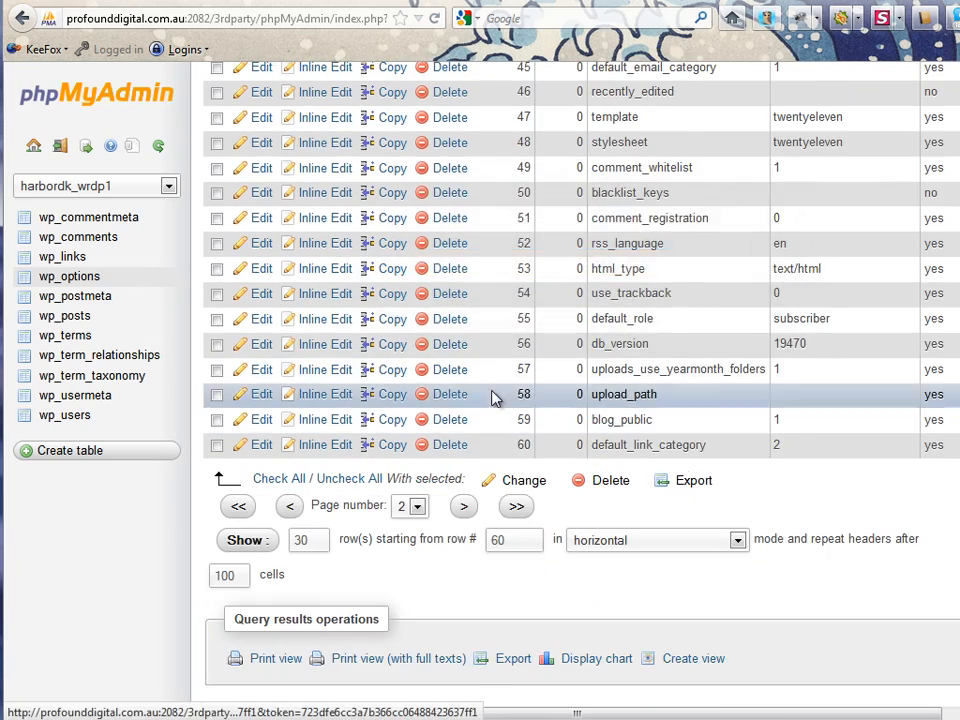
scroll(557, 411, "up", 5)
scroll(557, 408, "up", 3)
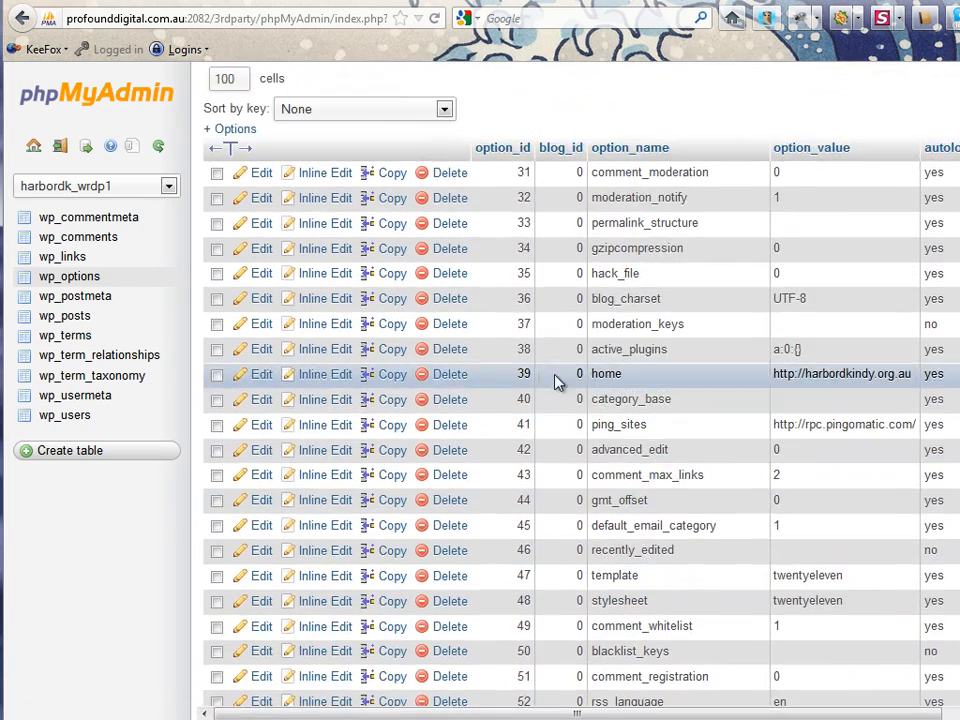
left_click(260, 380)
left_click_drag(474, 337, 287, 336)
key("ctrl+v")
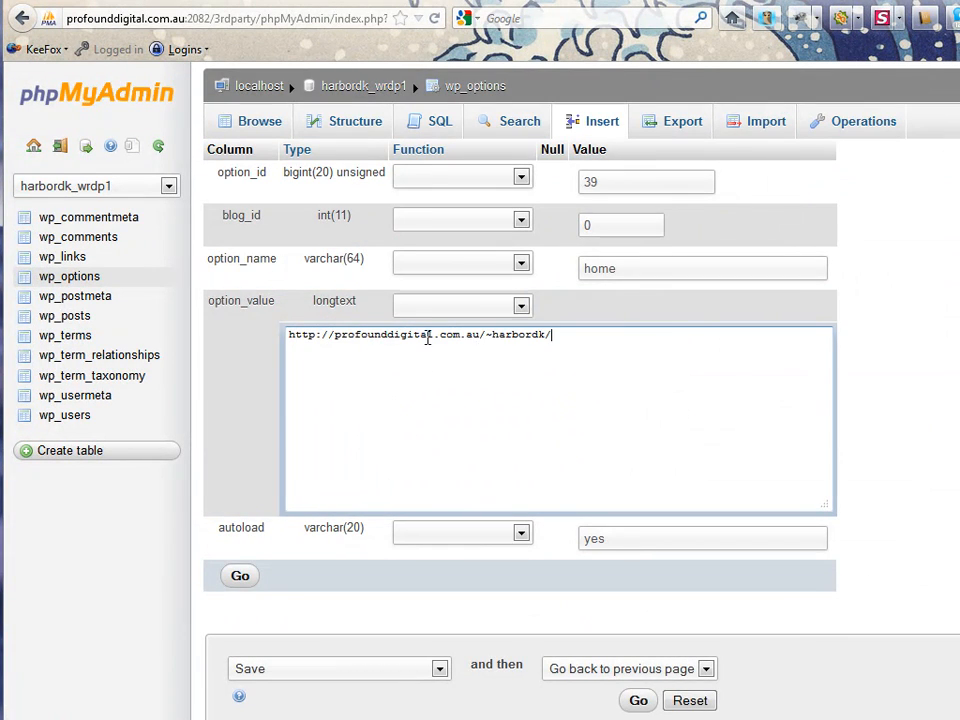
left_click(238, 575)
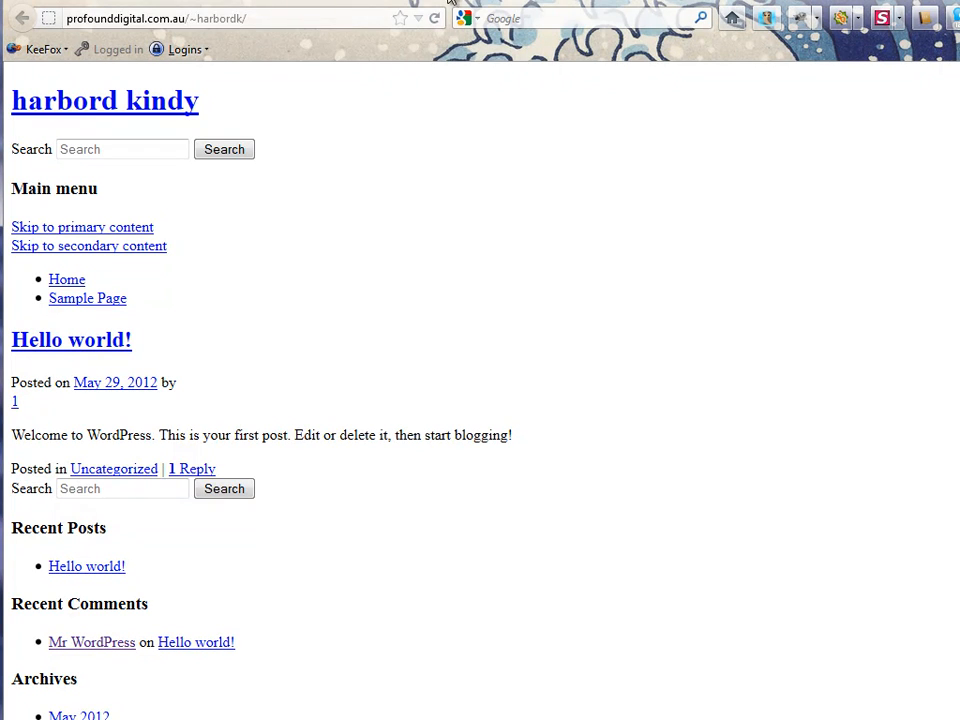
- Reload the site at profounddigital.com.au/~harbordk/ and highlight the domain in the address bar
left_click(321, 22)
key("Return")
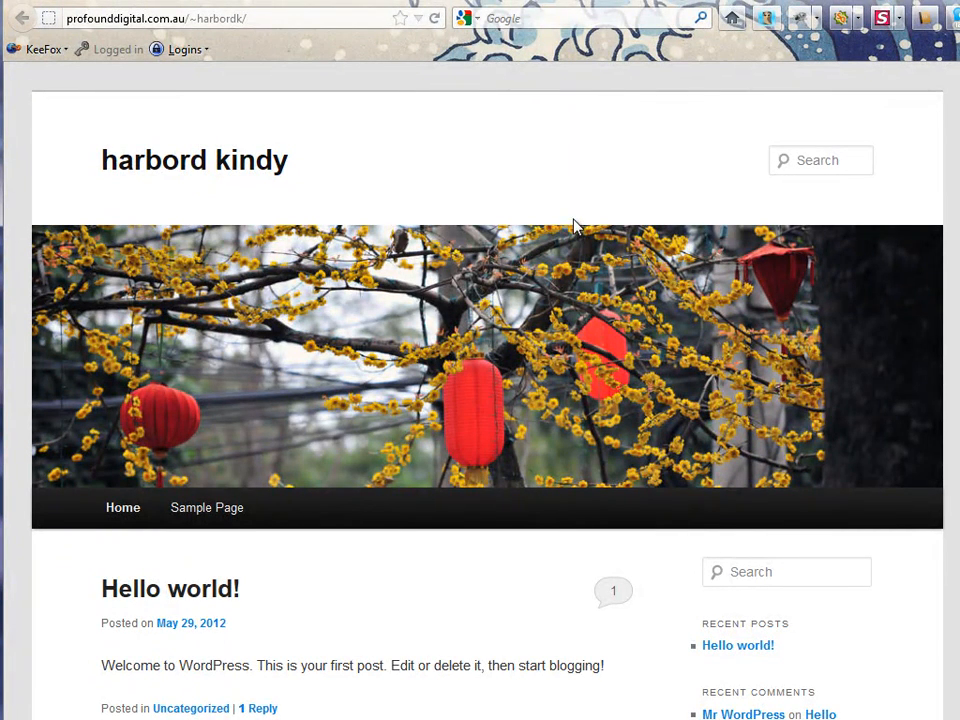
left_click(279, 20)
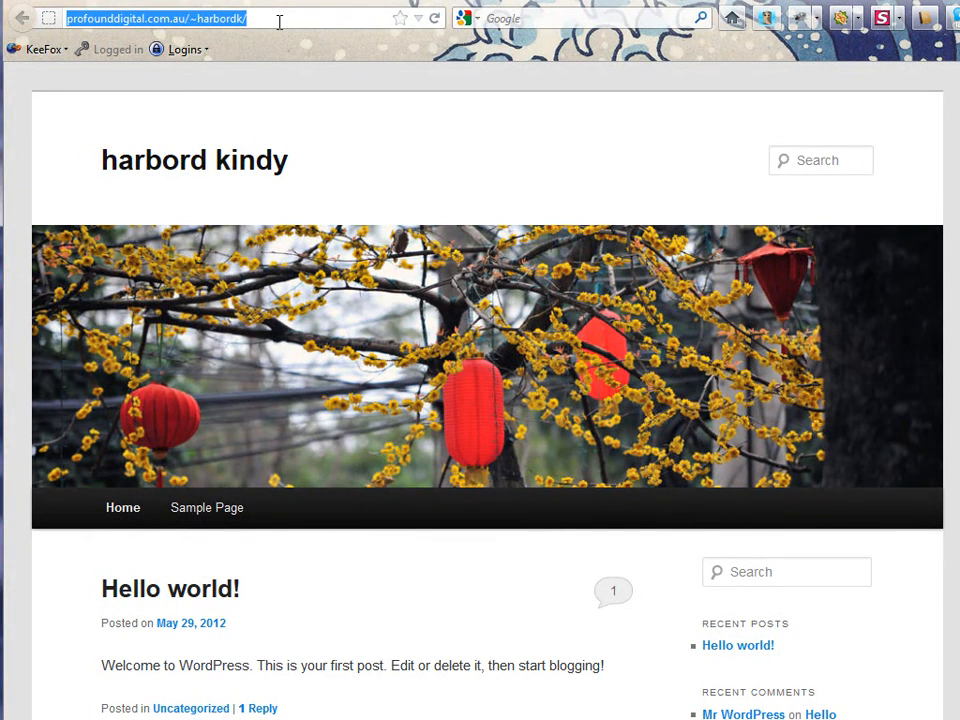
left_click(186, 18)
left_click_drag(186, 18, 63, 18)
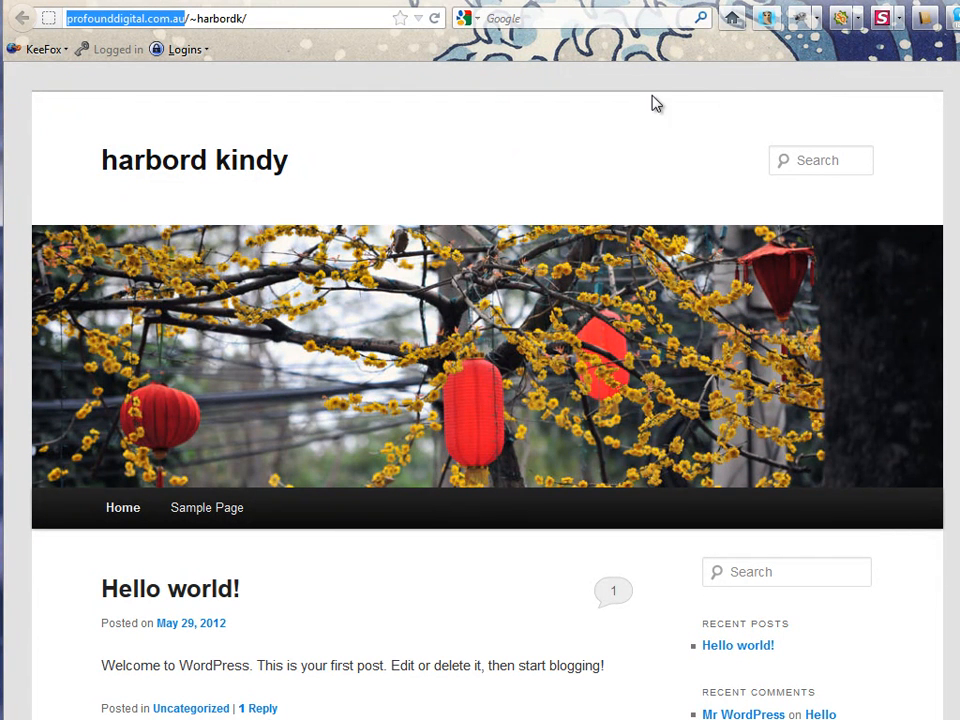
- Go to ~harbordk/wp-admin and log in with the admin password
left_click(293, 18)
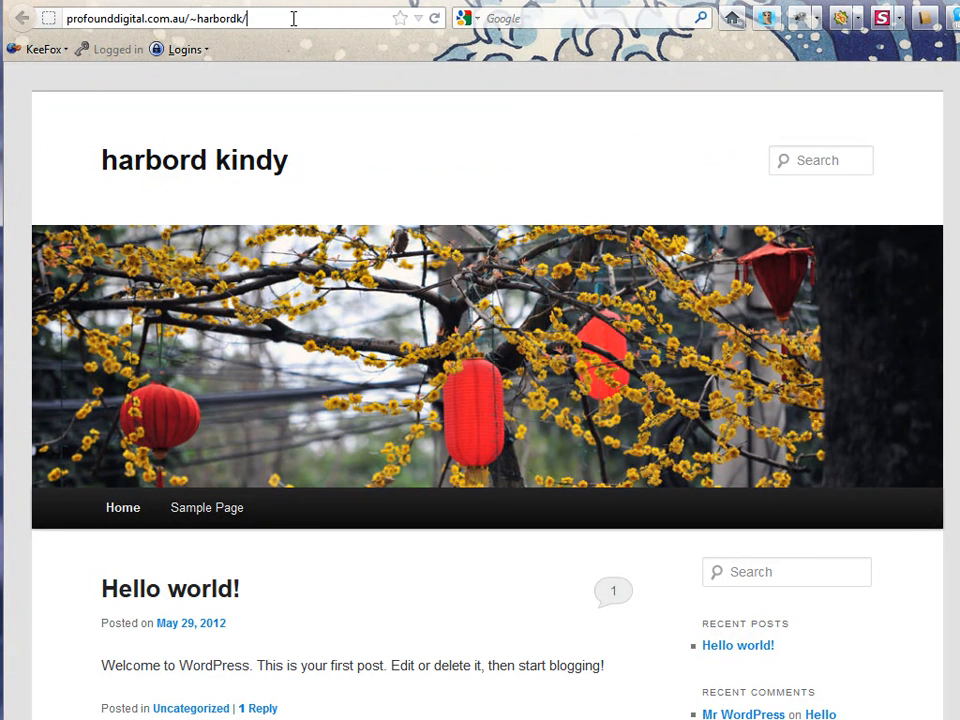
type("wp-adm")
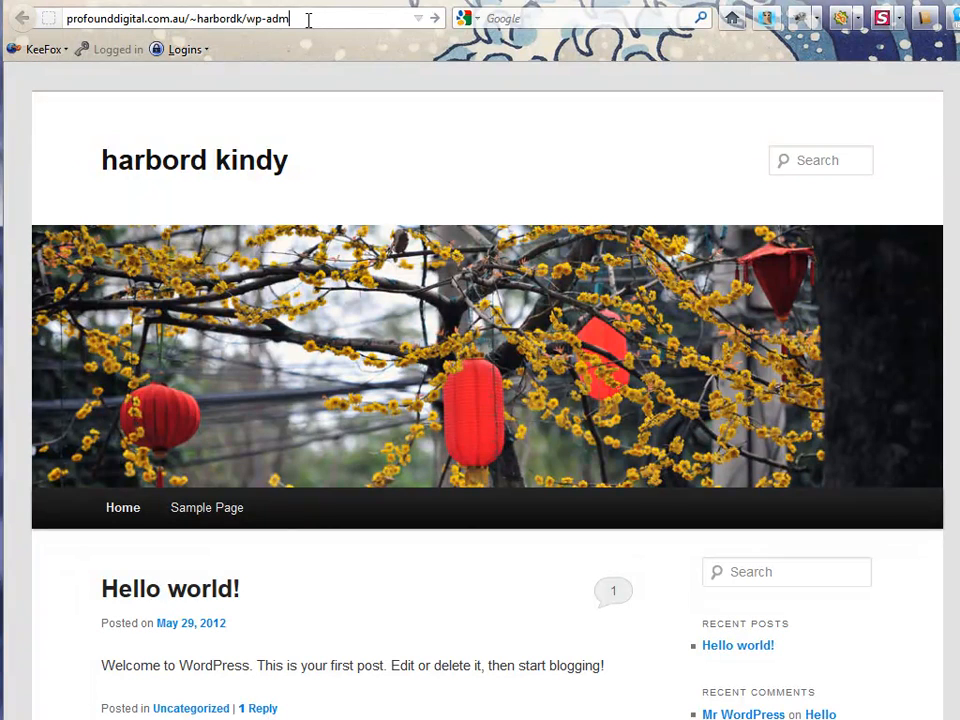
type("in")
key("Return")
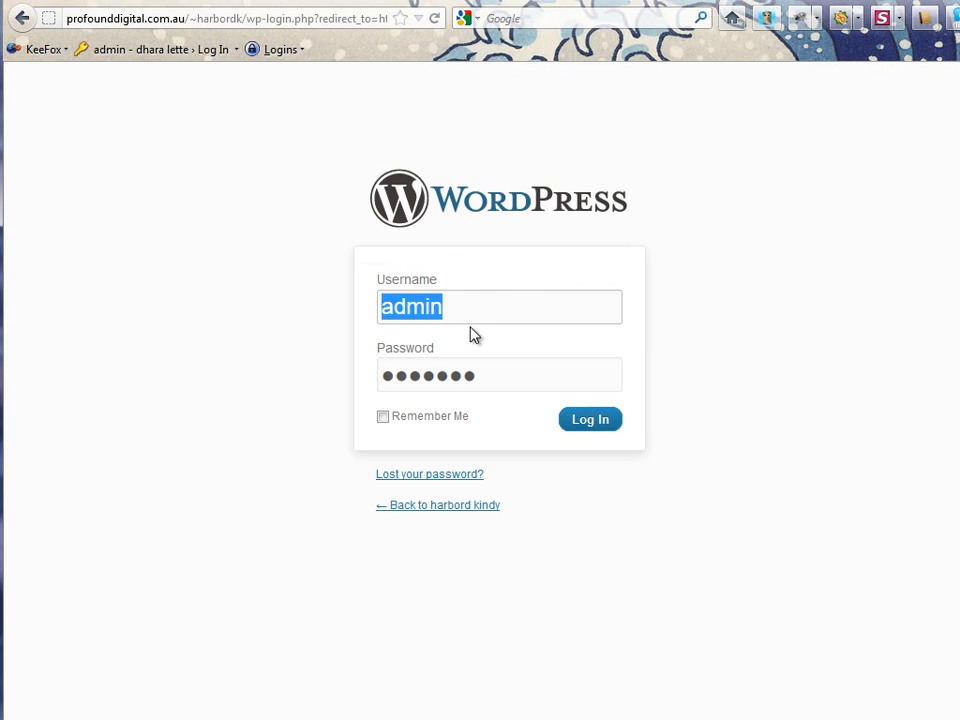
left_click(500, 376)
key("ctrl+a")
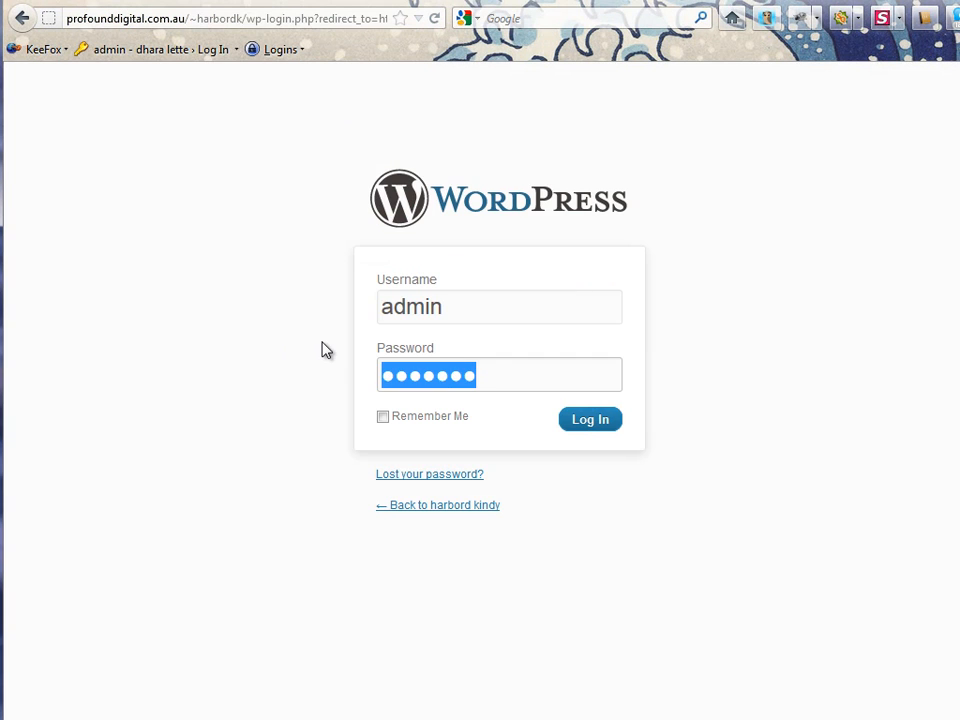
type("*******")
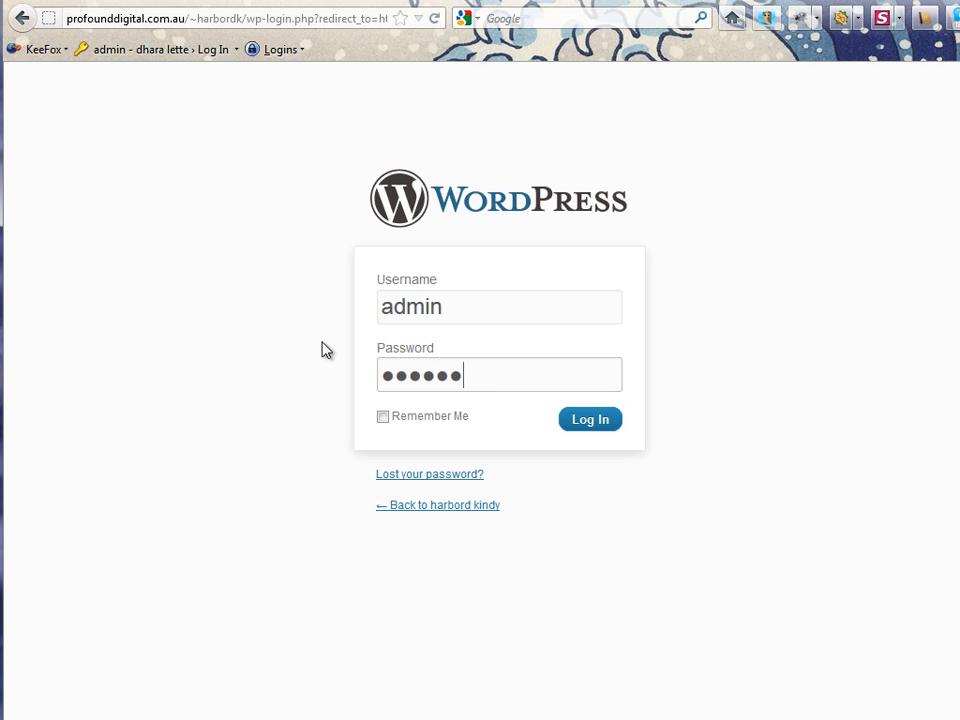
left_click(590, 421)
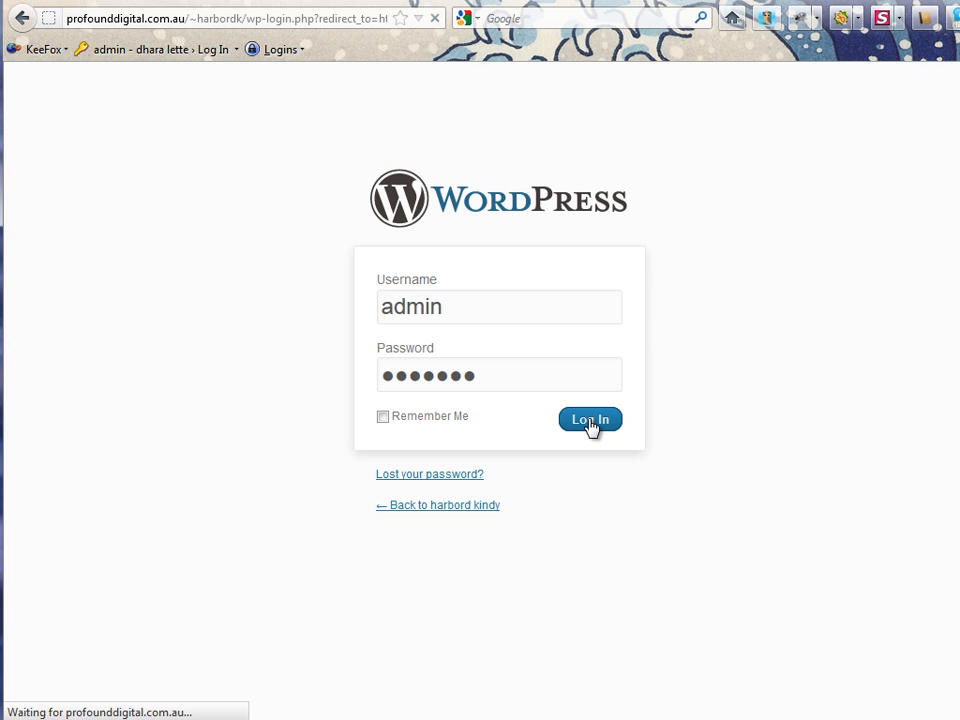